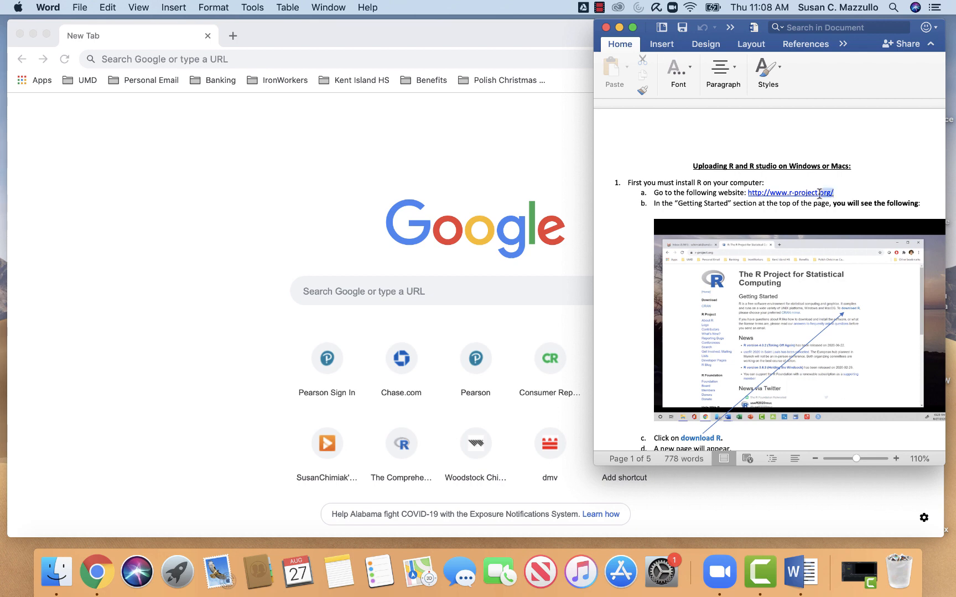
{"action": "right_click", "coordinate": [773, 194]}
{"action": "left_click", "coordinate": [789, 214]}
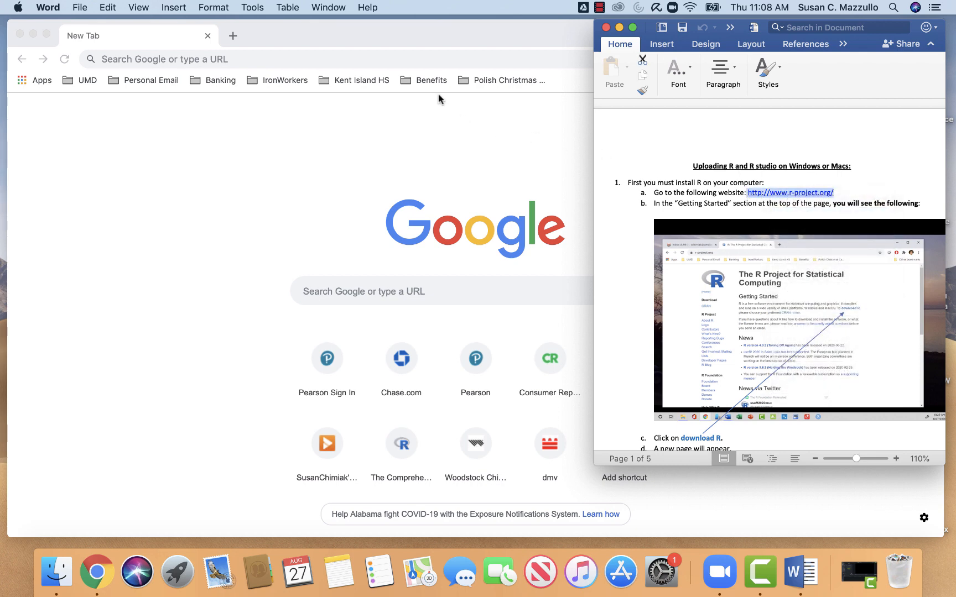
{"action": "right_click", "coordinate": [206, 58]}
{"action": "left_click", "coordinate": [202, 135]}
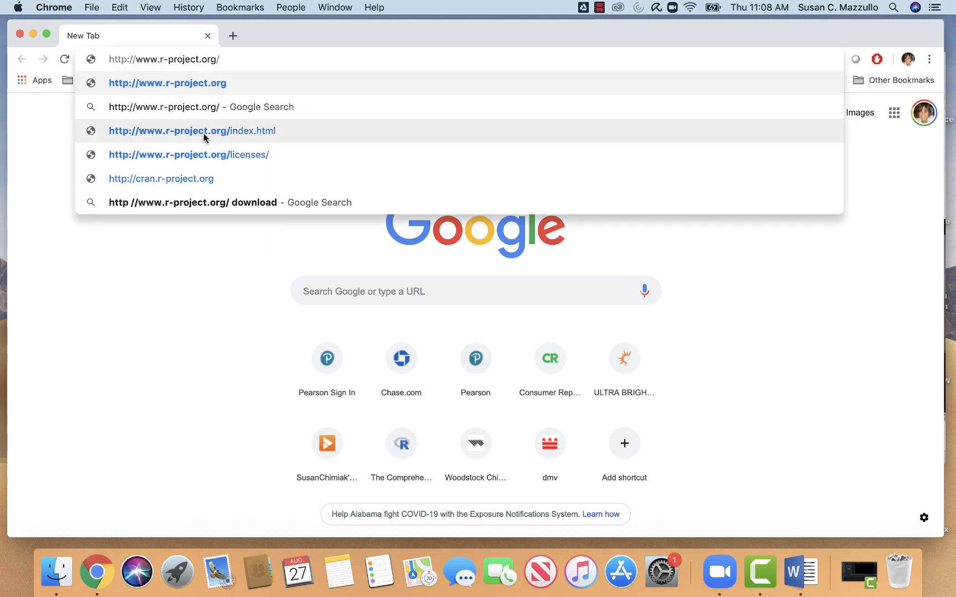
{"action": "key", "text": "Return"}
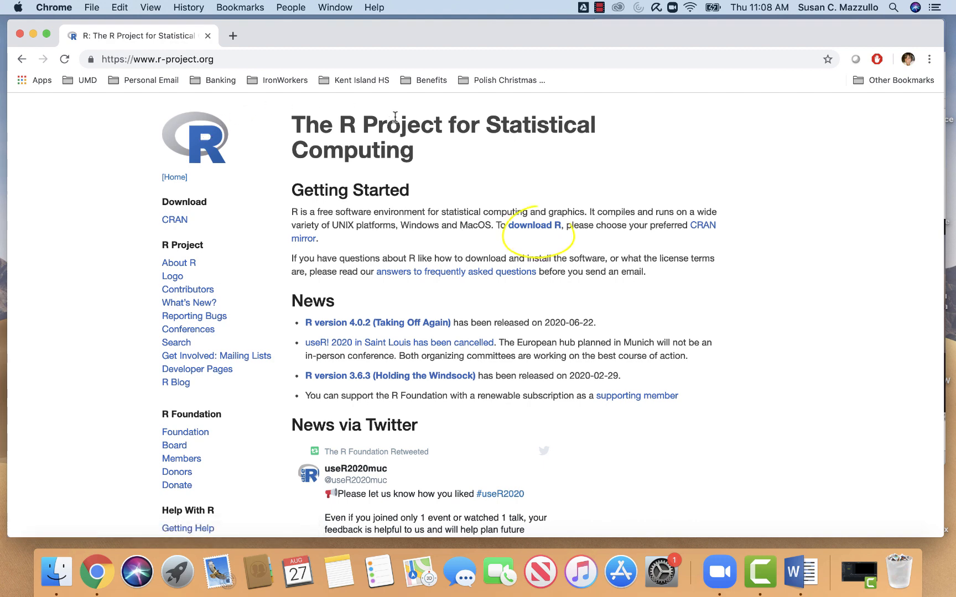
- Go to the R download mirrors and open the Duke University mirror in the USA section
{"action": "left_click", "coordinate": [538, 232]}
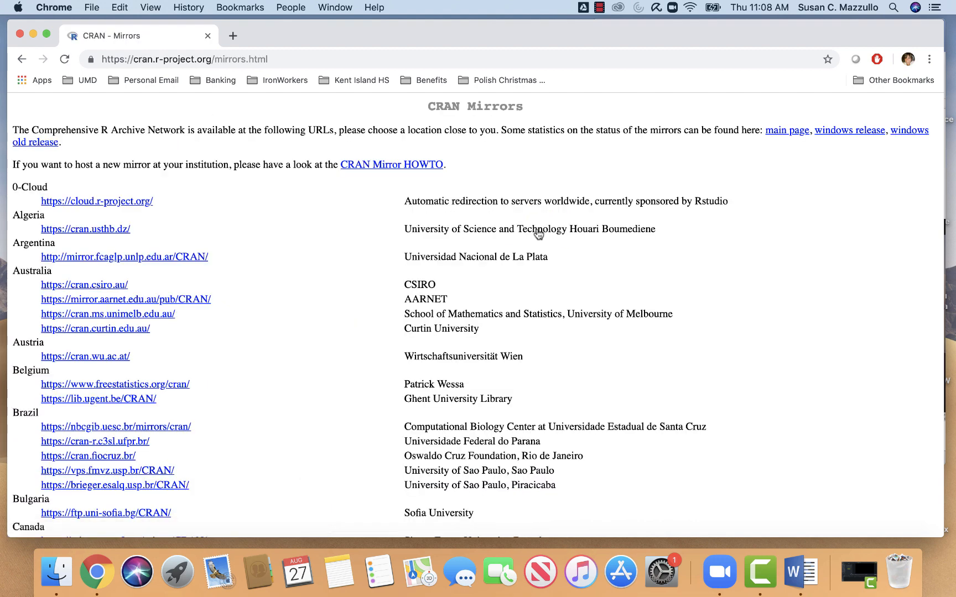
{"action": "scroll", "coordinate": [344, 224], "scroll_direction": "down", "scroll_amount": 5}
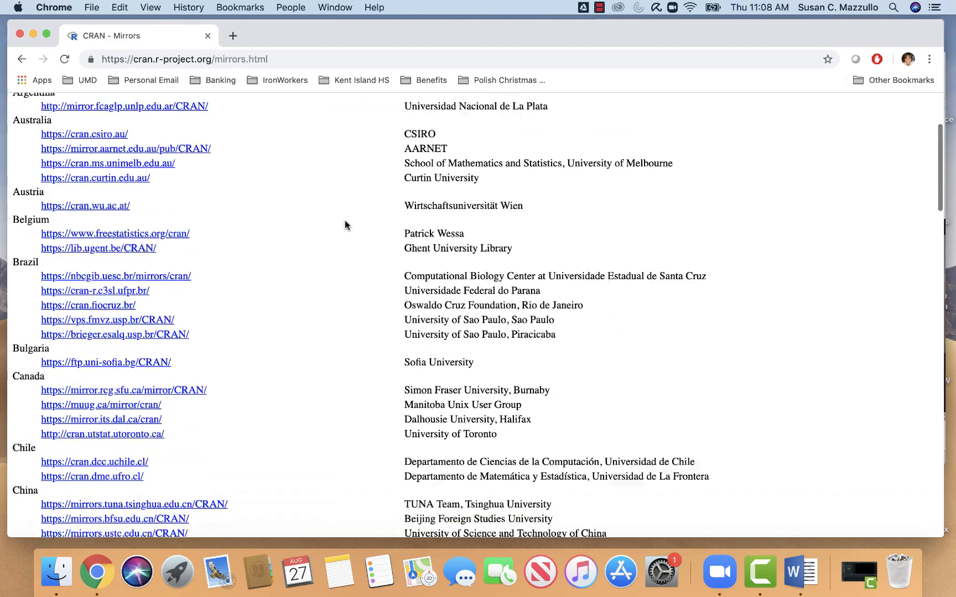
{"action": "scroll", "coordinate": [345, 225], "scroll_direction": "down", "scroll_amount": 15}
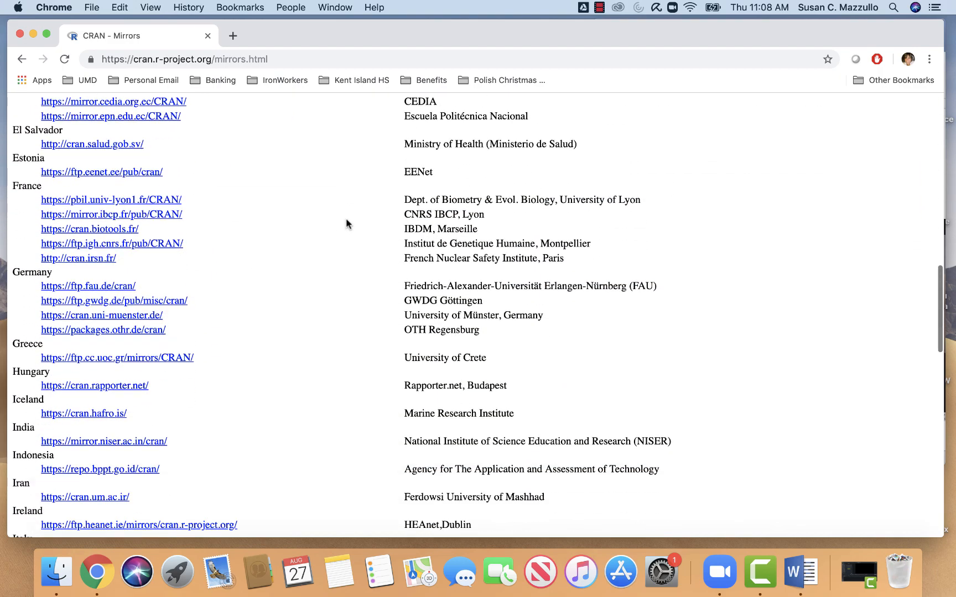
{"action": "scroll", "coordinate": [347, 221], "scroll_direction": "down", "scroll_amount": 20}
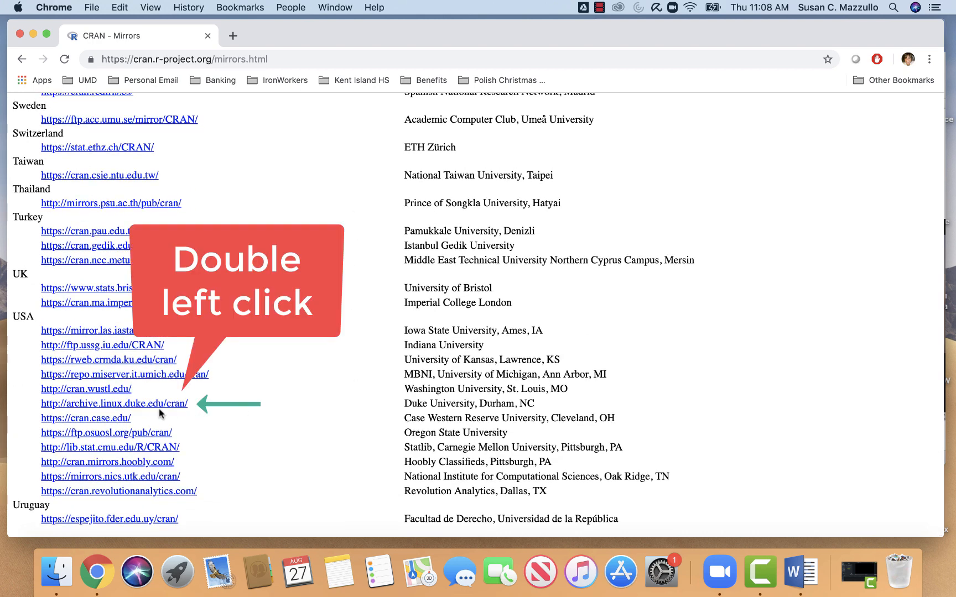
{"action": "double_click", "coordinate": [139, 407]}
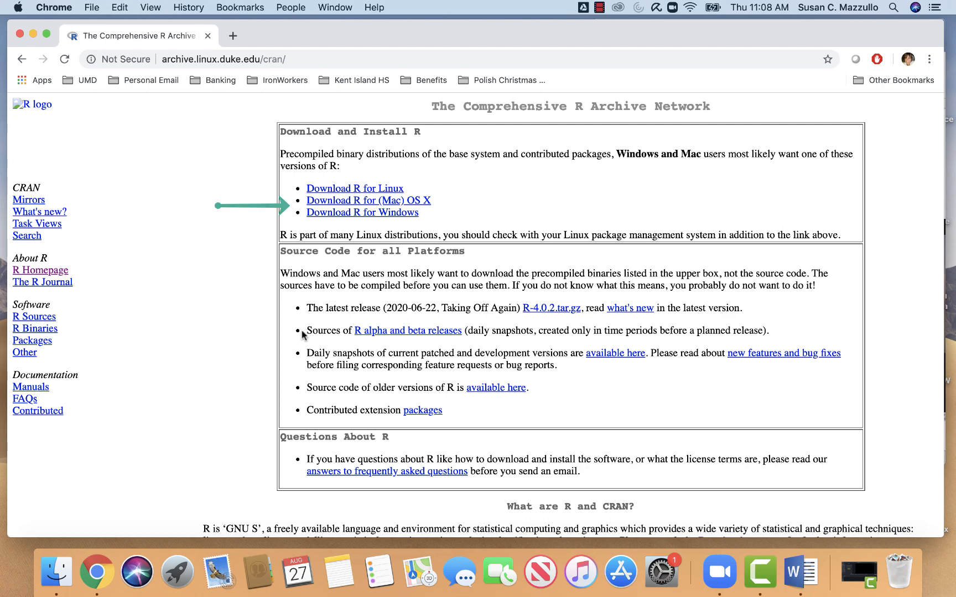
- Download the R-4.0.2.pkg package for Mac OS X and launch its installer
{"action": "left_click", "coordinate": [380, 201]}
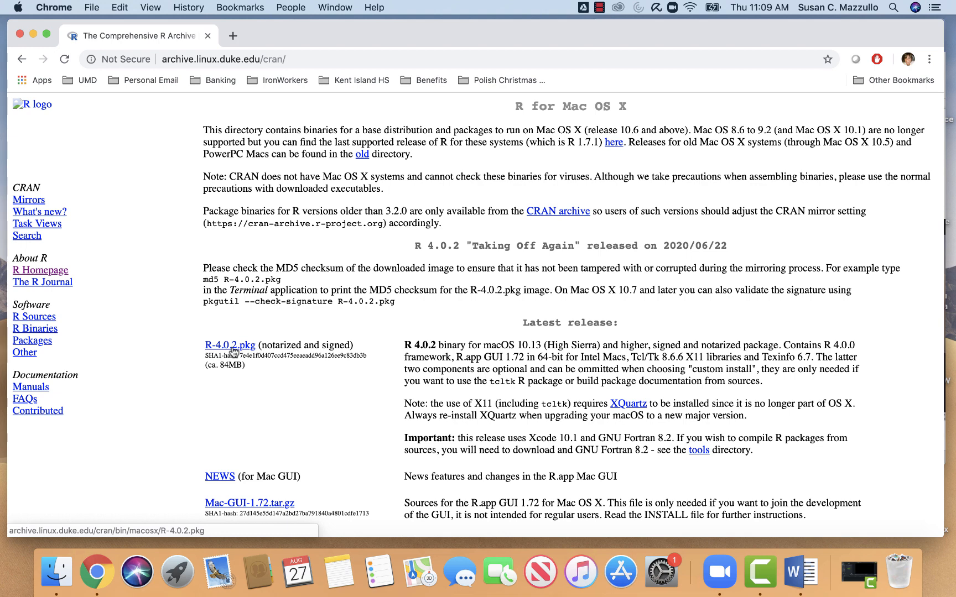
{"action": "left_click", "coordinate": [233, 351]}
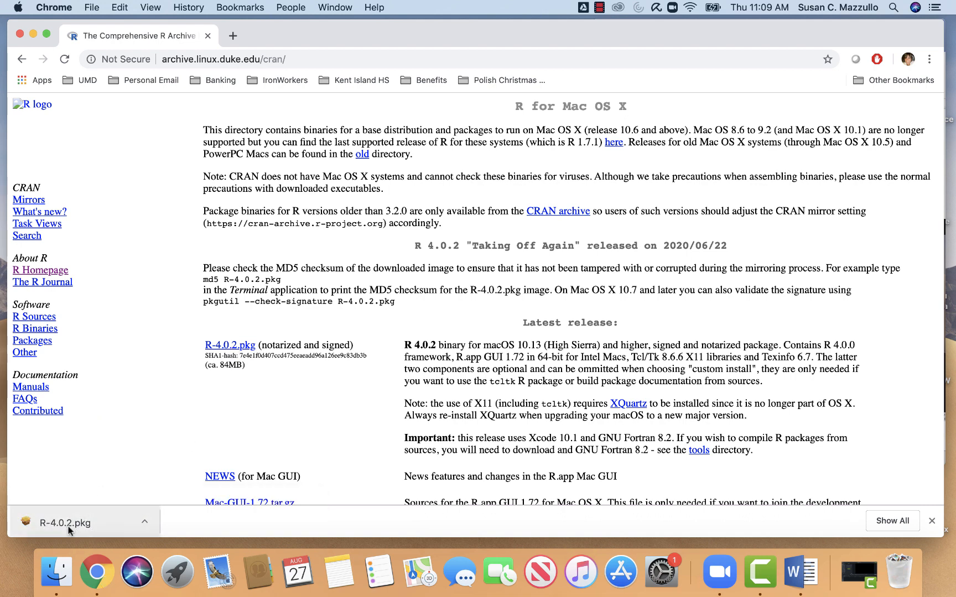
{"action": "double_click", "coordinate": [69, 528]}
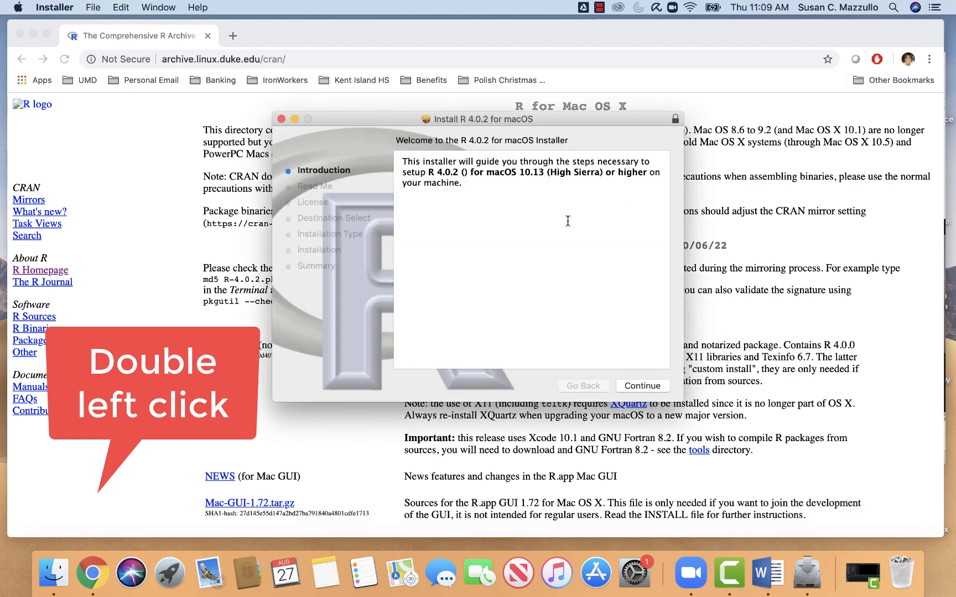
- Proceed through the R 4.0.2 installer's introduction and Read Me, and agree to the software license
{"action": "left_click", "coordinate": [639, 388]}
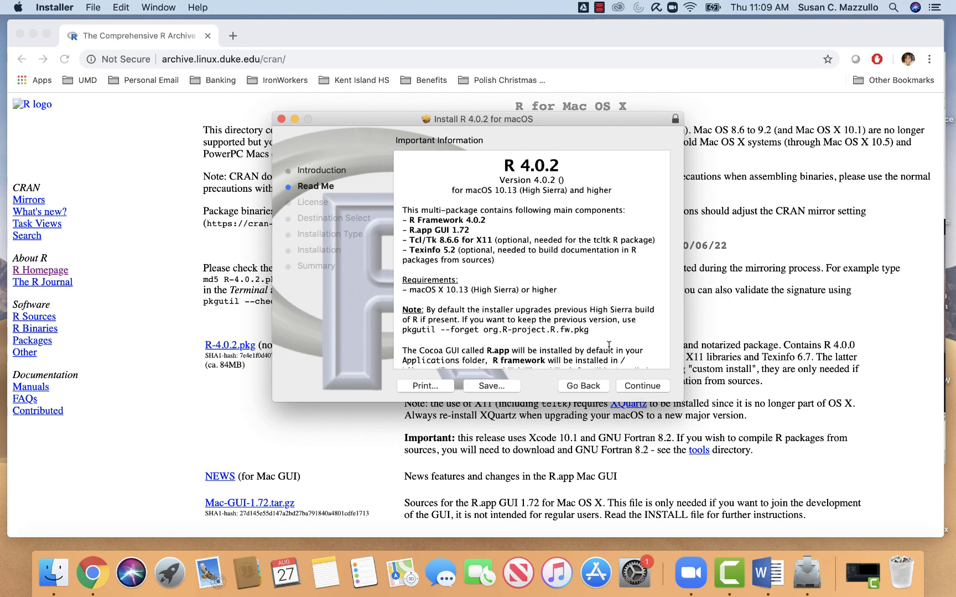
{"action": "scroll", "coordinate": [609, 345], "scroll_direction": "down", "scroll_amount": 3}
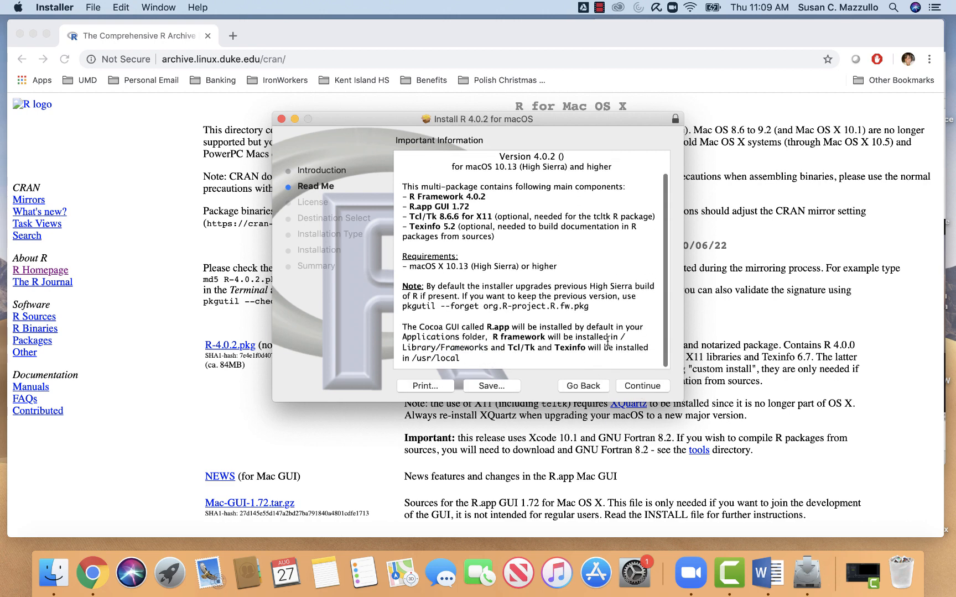
{"action": "scroll", "coordinate": [519, 275], "scroll_direction": "up", "scroll_amount": 3}
{"action": "scroll", "coordinate": [520, 276], "scroll_direction": "down", "scroll_amount": 3}
{"action": "left_click", "coordinate": [642, 385]}
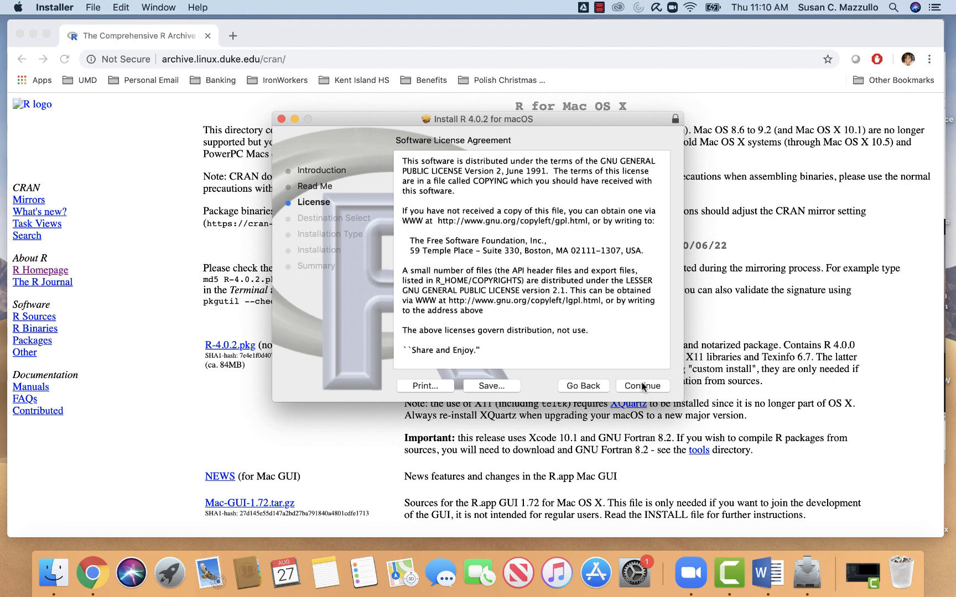
{"action": "left_click", "coordinate": [643, 386]}
{"action": "left_click", "coordinate": [607, 227]}
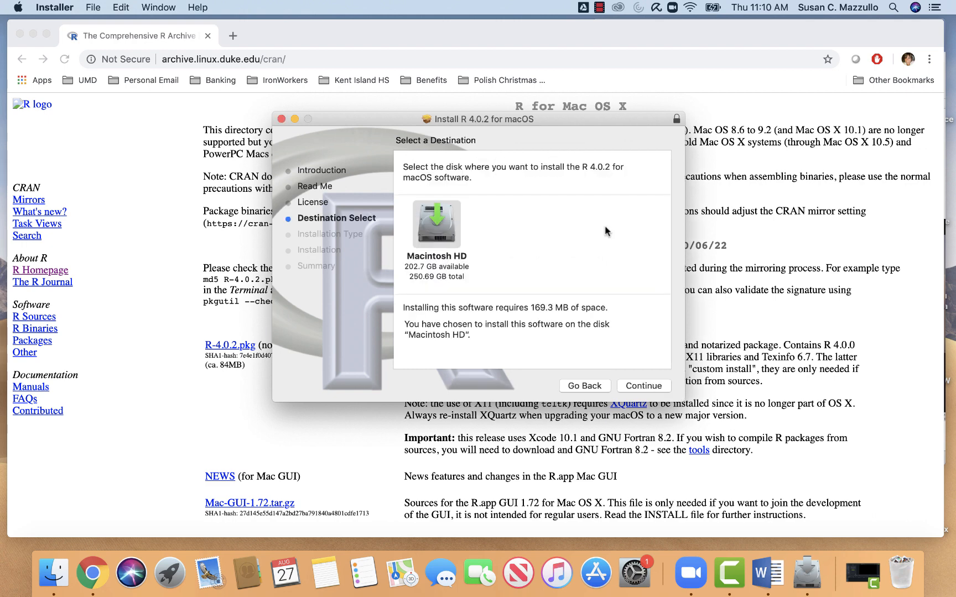
- Run the standard R 4.0.2 installation on Macintosh HD and close the installer when it finishes
{"action": "left_click", "coordinate": [645, 387]}
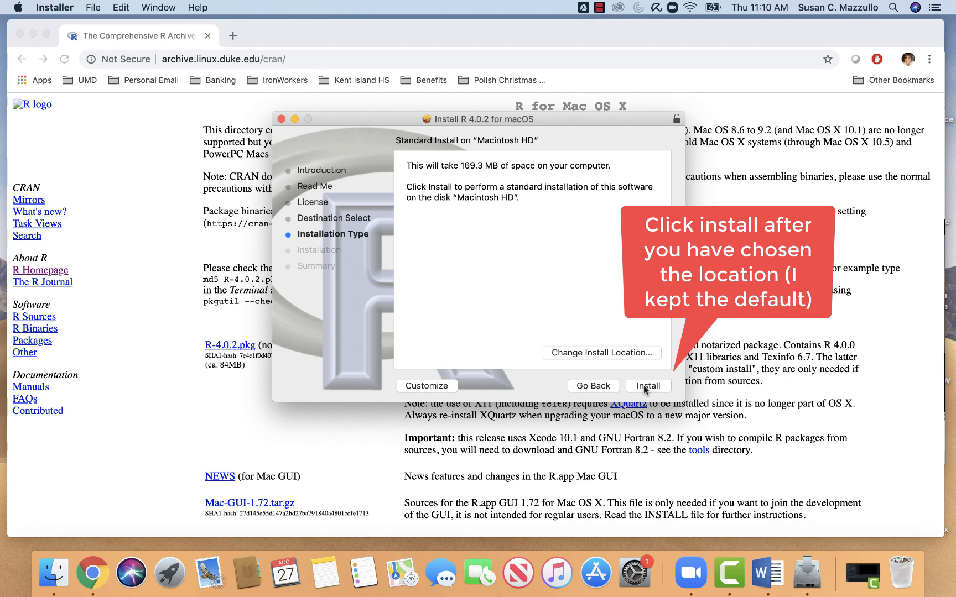
{"action": "left_click", "coordinate": [645, 388]}
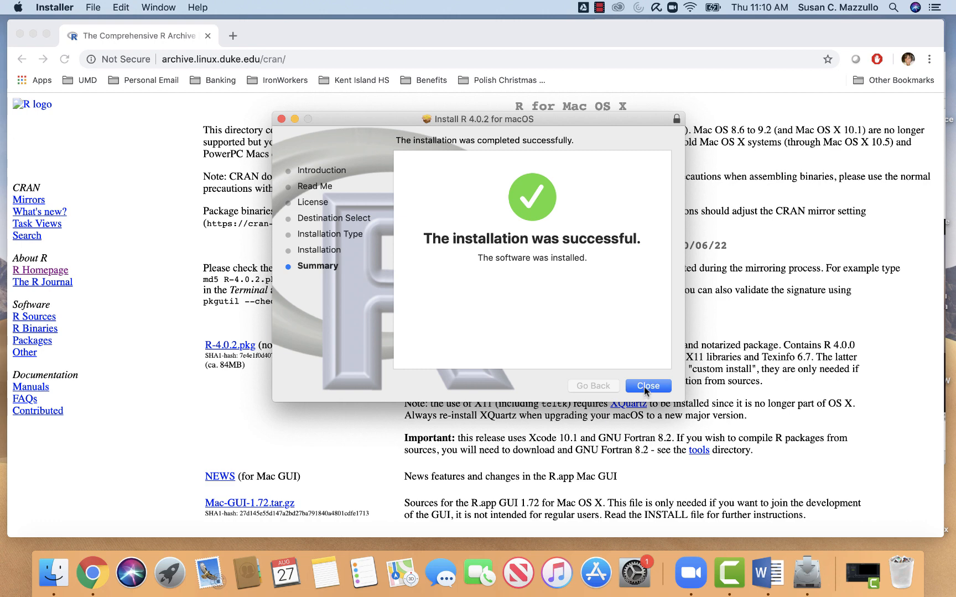
{"action": "left_click", "coordinate": [647, 386]}
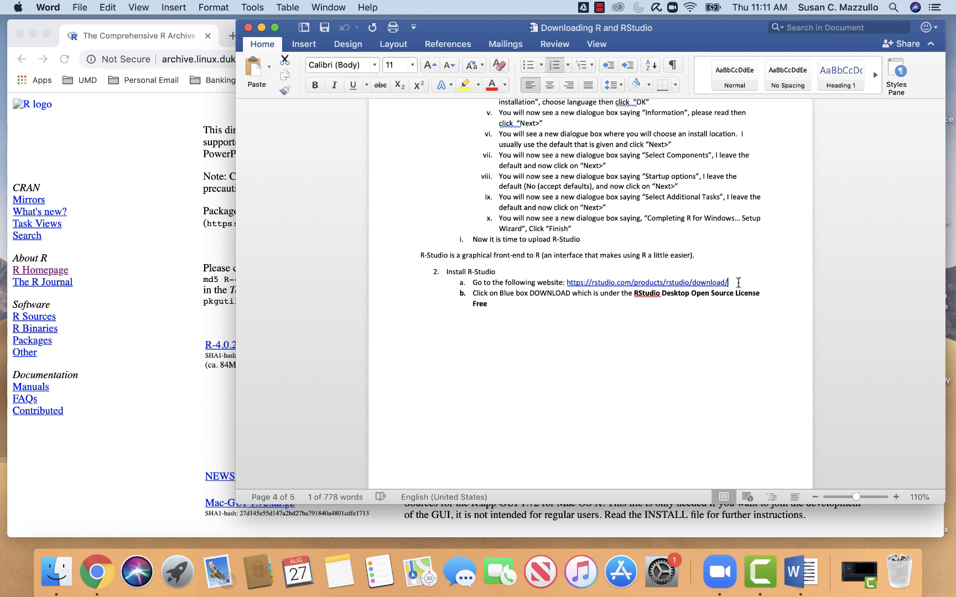
{"action": "left_click_drag", "start_coordinate": [738, 283], "coordinate": [568, 283]}
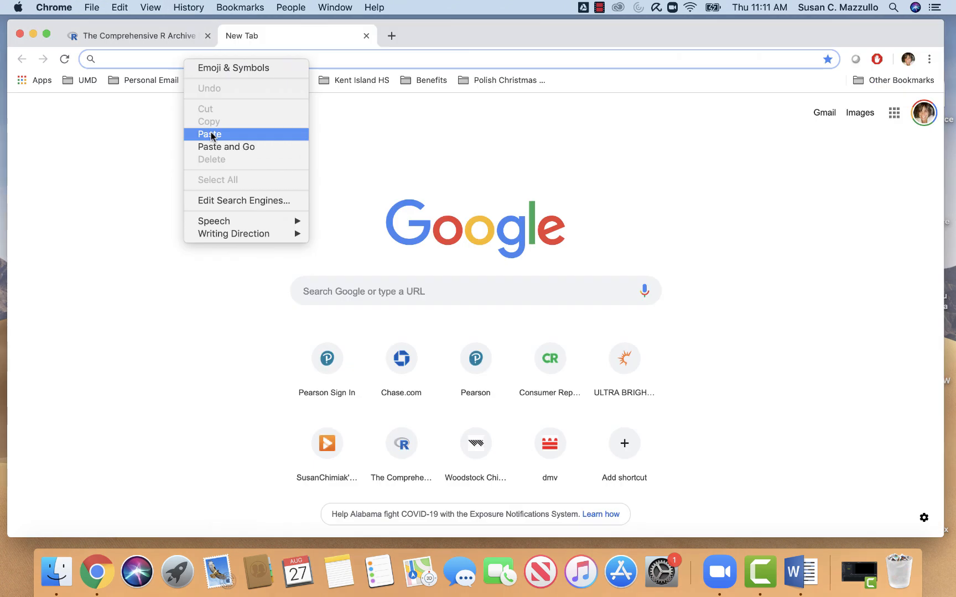
{"action": "left_click", "coordinate": [211, 134]}
{"action": "key", "text": "Return"}
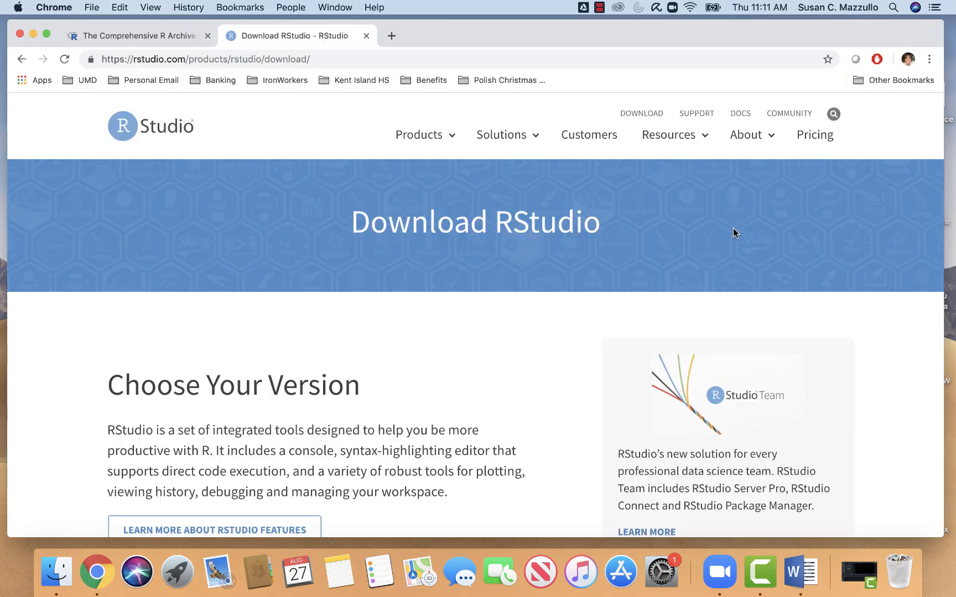
- Choose the free RStudio Desktop open source edition and download RStudio 1.3.1073 for Mac
{"action": "scroll", "coordinate": [733, 227], "scroll_direction": "down", "scroll_amount": 3}
{"action": "scroll", "coordinate": [734, 227], "scroll_direction": "down", "scroll_amount": 7}
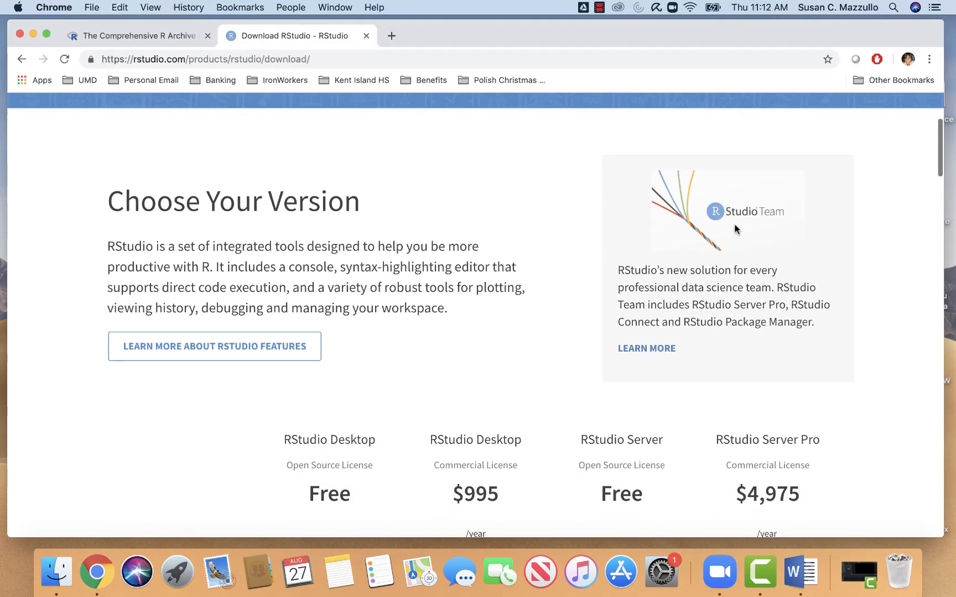
{"action": "scroll", "coordinate": [736, 222], "scroll_direction": "down", "scroll_amount": 1}
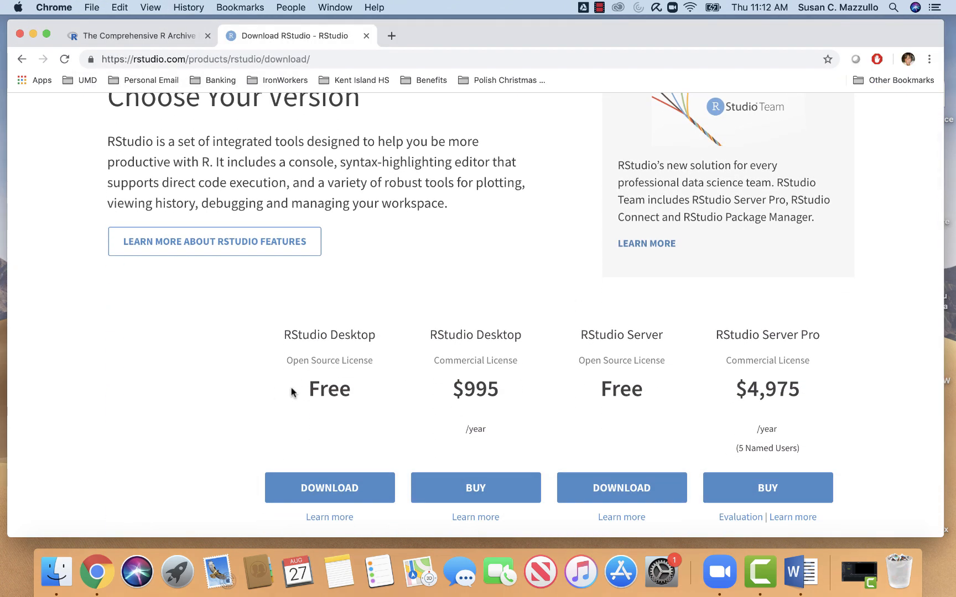
{"action": "left_click", "coordinate": [323, 484]}
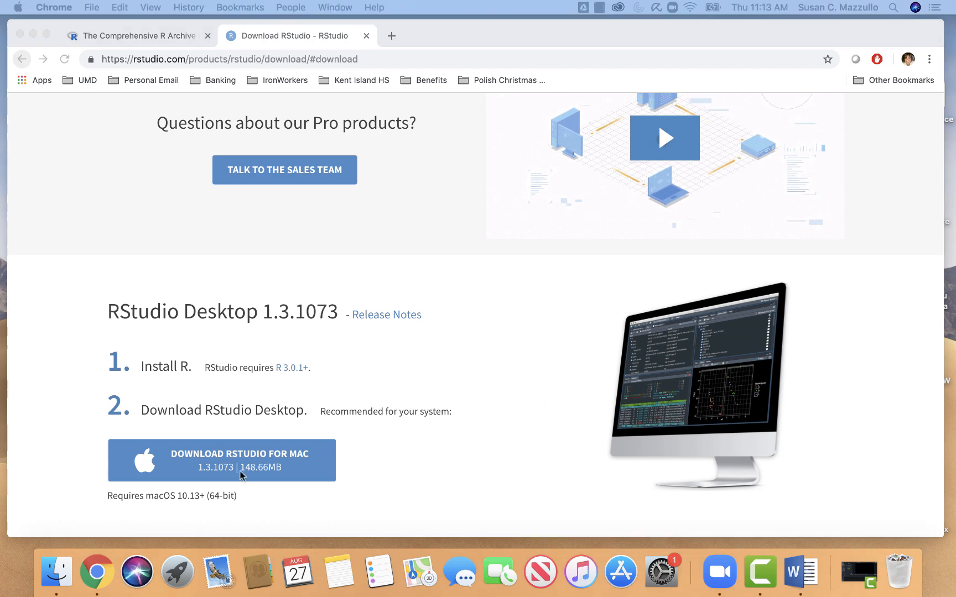
{"action": "left_click", "coordinate": [248, 453]}
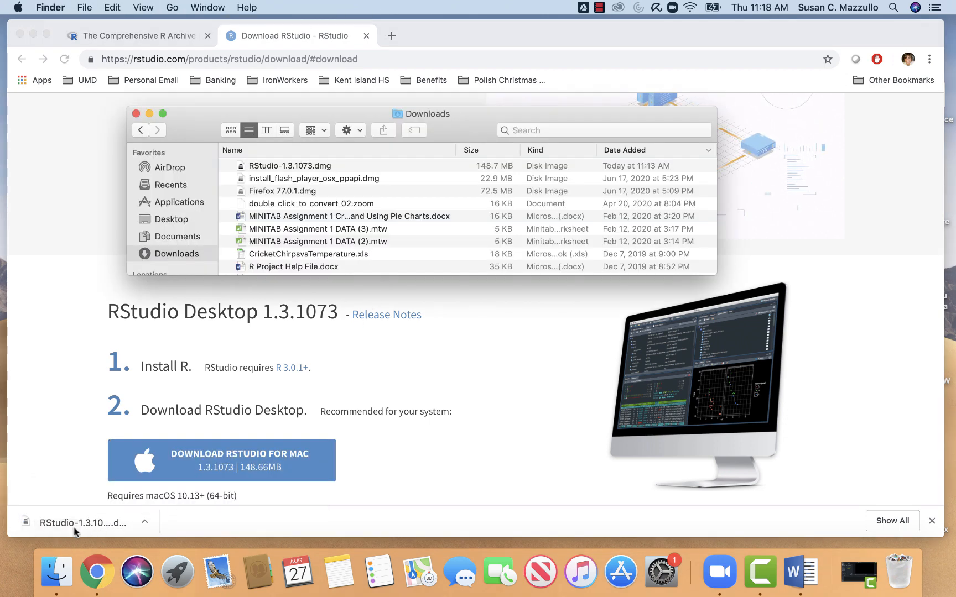
- Open RStudio-1.3.1073.dmg from the Downloads folder and launch RStudio from it, allowing the downloaded app to open
{"action": "left_click", "coordinate": [290, 166]}
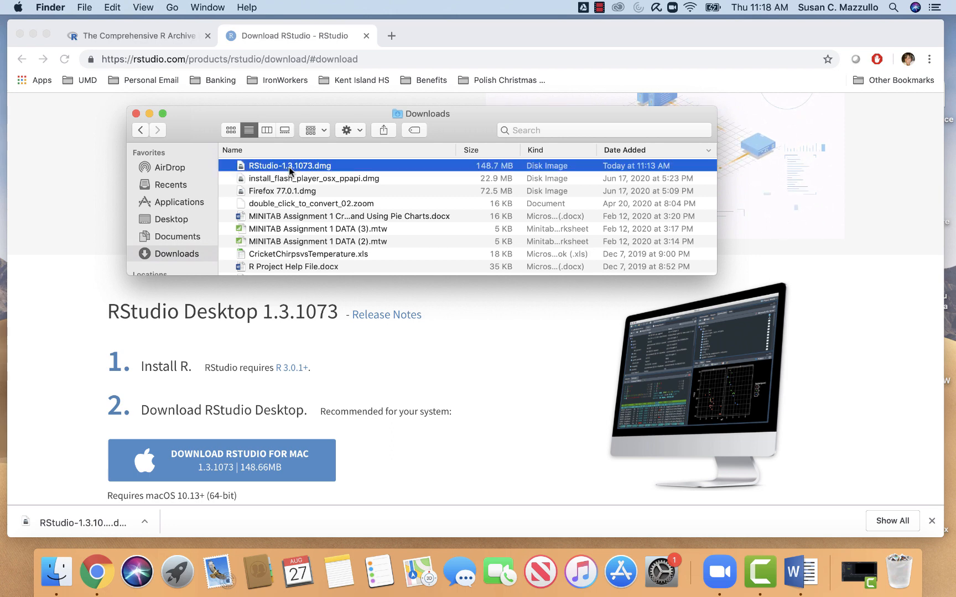
{"action": "double_click", "coordinate": [290, 166]}
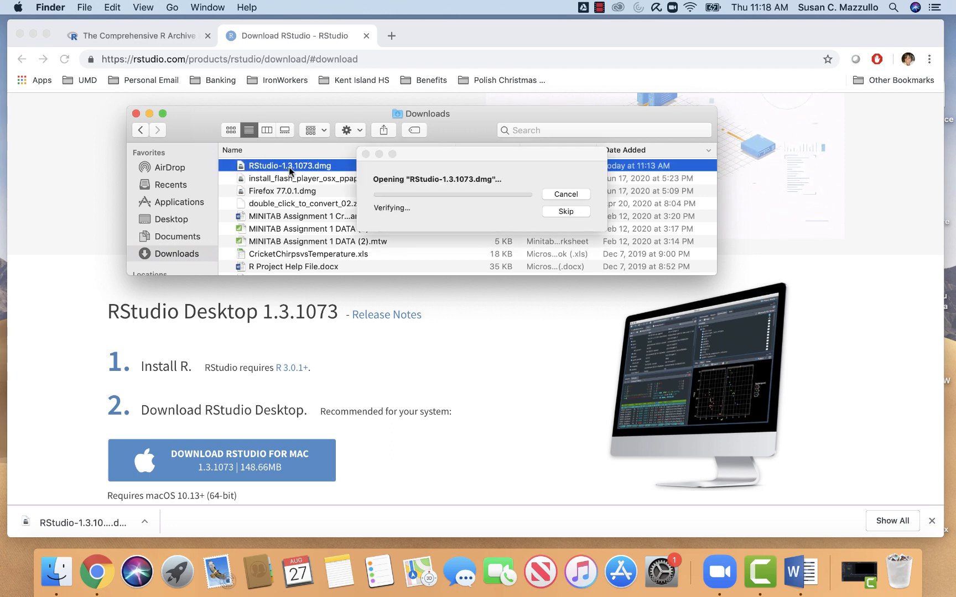
{"action": "left_click", "coordinate": [311, 159]}
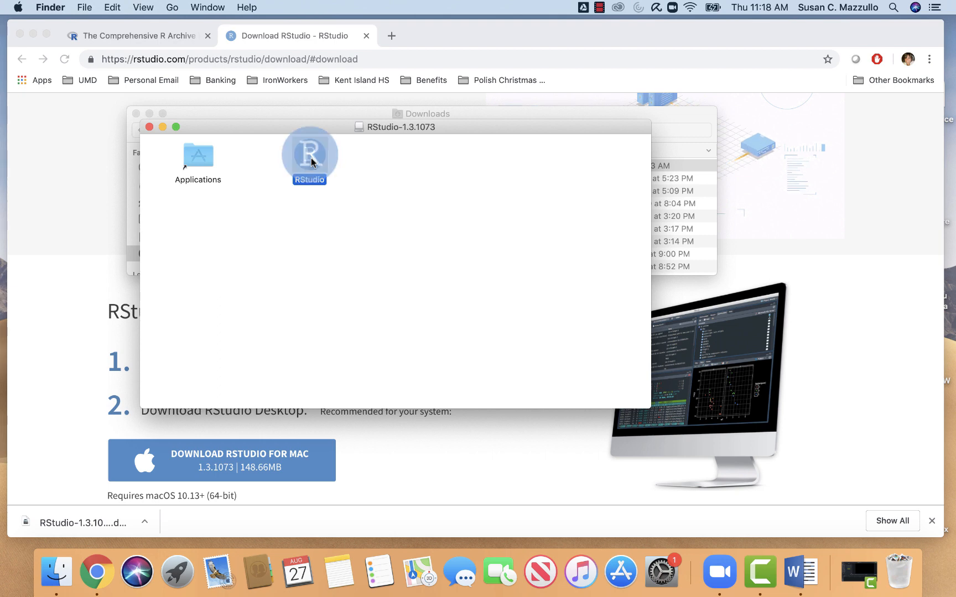
{"action": "double_click", "coordinate": [310, 160]}
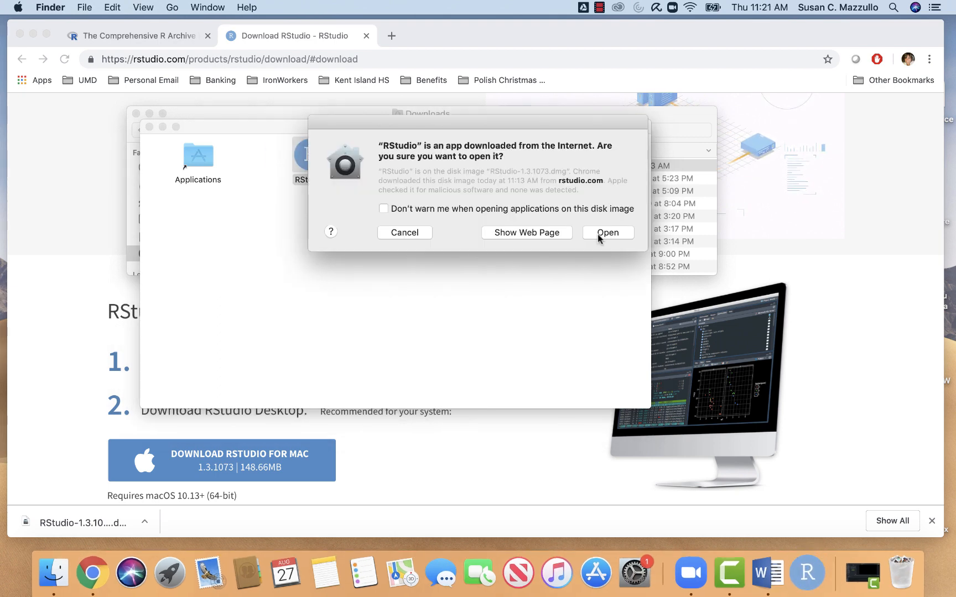
{"action": "left_click", "coordinate": [607, 233]}
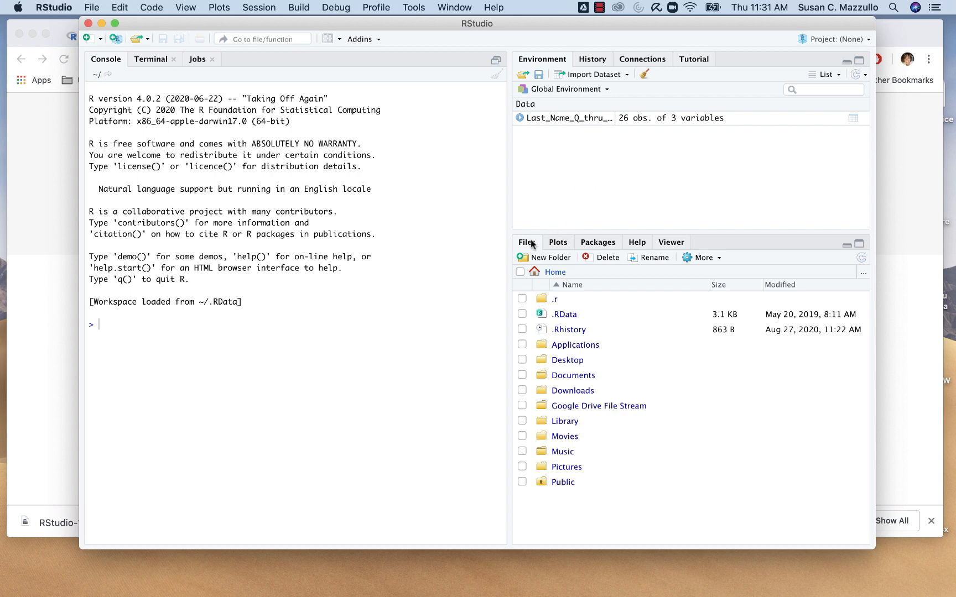
- Show the Plots pane and start an Excel dataset import, installing the required readxl and Rcpp packages
{"action": "left_click", "coordinate": [559, 244]}
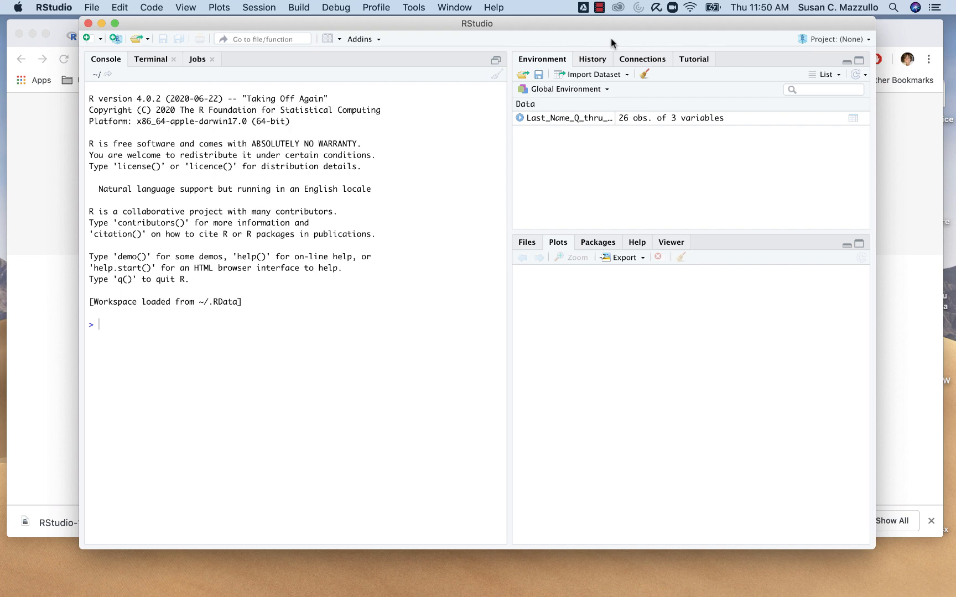
{"action": "left_click", "coordinate": [611, 75]}
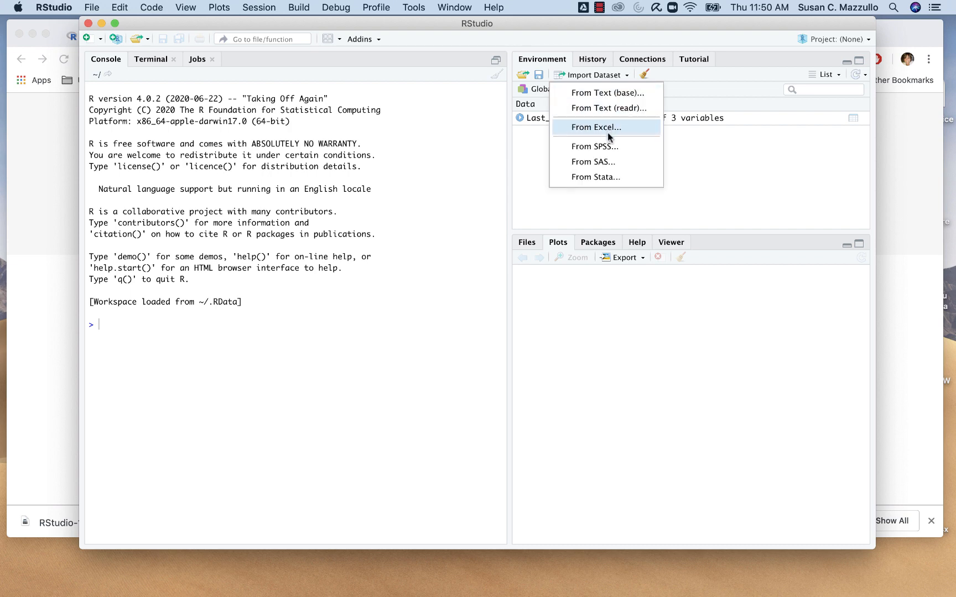
{"action": "left_click", "coordinate": [608, 128]}
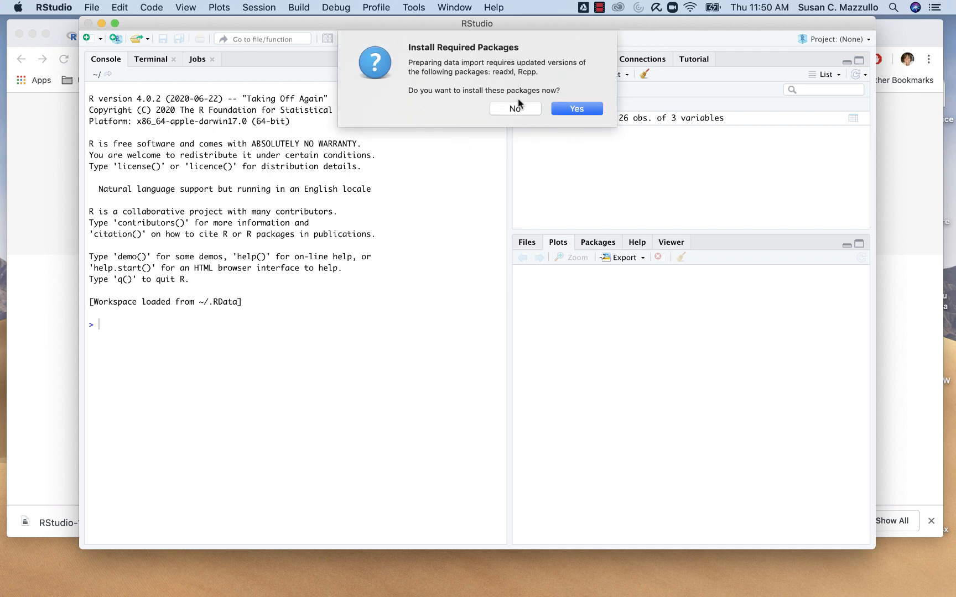
{"action": "left_click", "coordinate": [572, 115]}
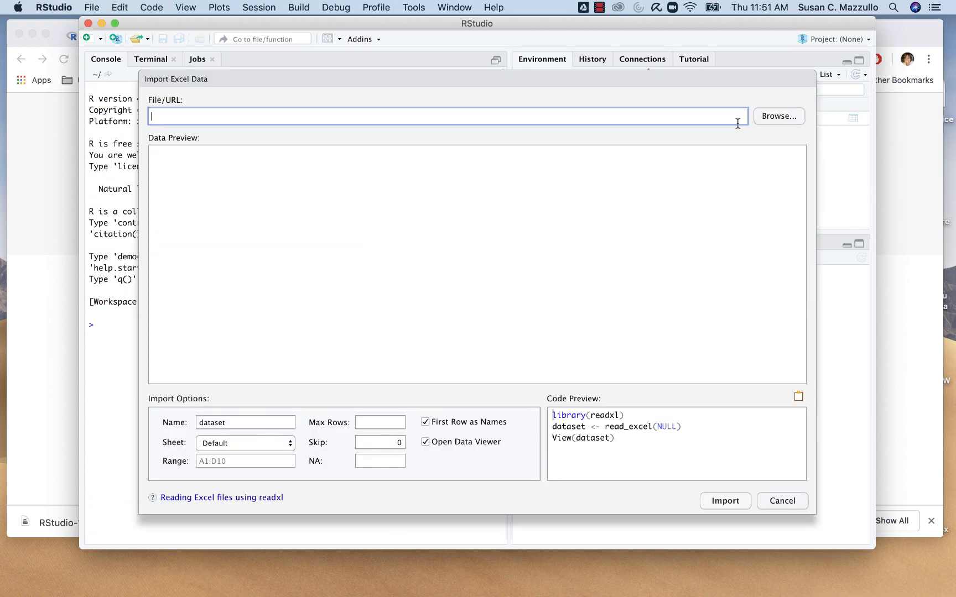
- Browse to the Desktop folder and choose CricketChirpsvsTemperature.xls as the Excel file to import
{"action": "left_click", "coordinate": [775, 122]}
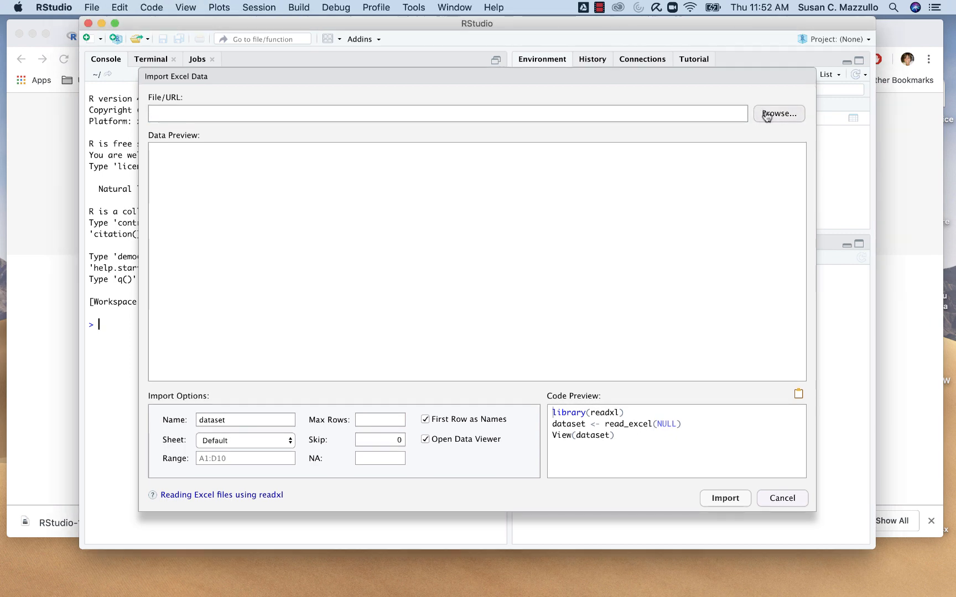
{"action": "left_click", "coordinate": [767, 115]}
{"action": "left_click", "coordinate": [248, 174]}
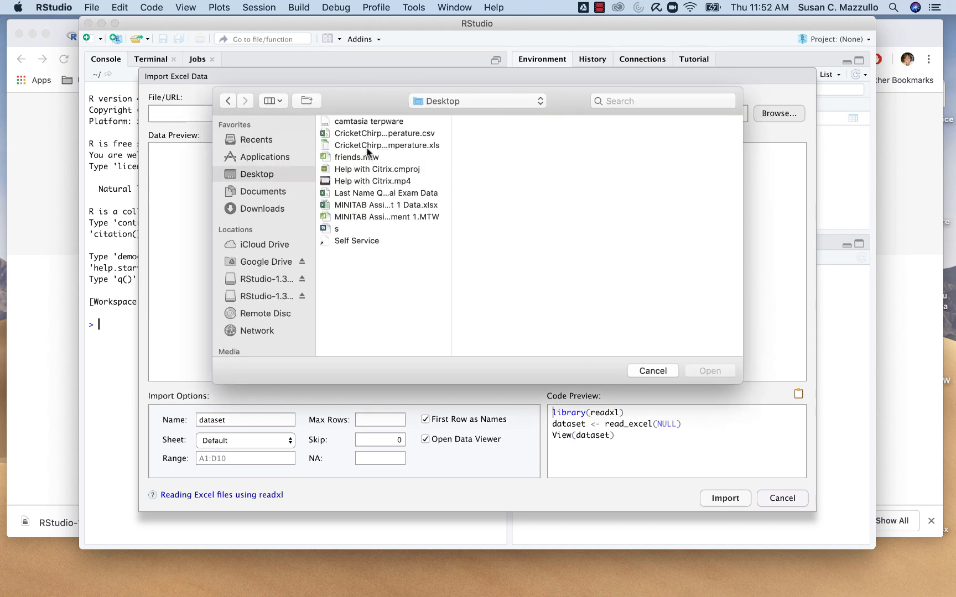
{"action": "double_click", "coordinate": [367, 149]}
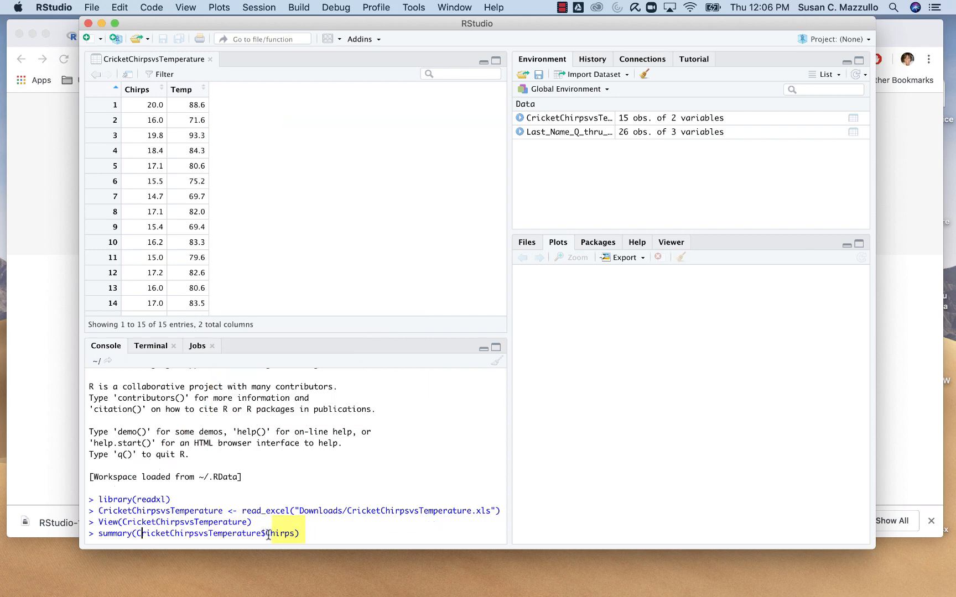
- Run summary(CricketChirpsvsTemperature$Chirps) in the console to compute summary statistics for the Chirps variable
{"action": "left_click", "coordinate": [305, 533]}
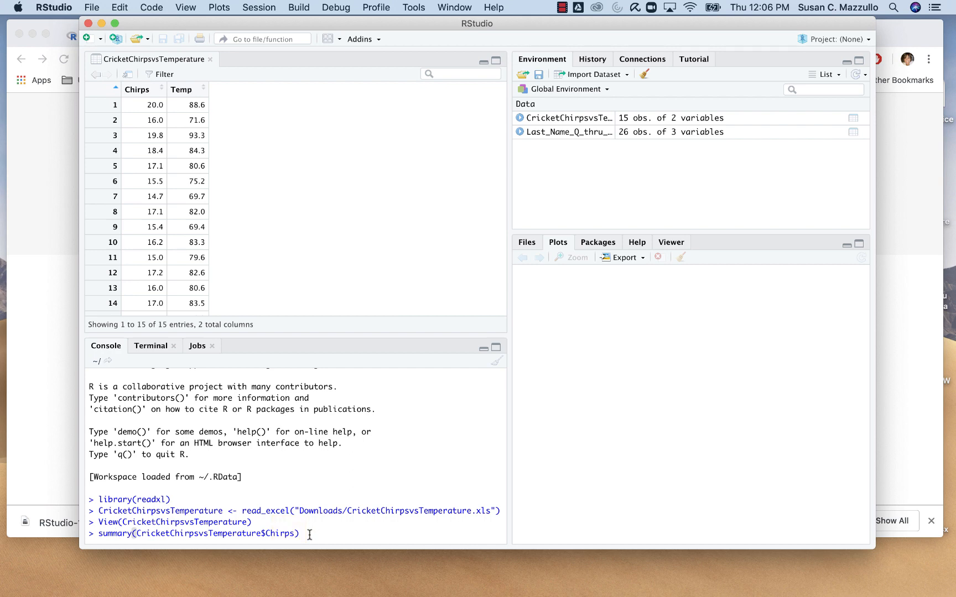
{"action": "key", "text": "Return"}
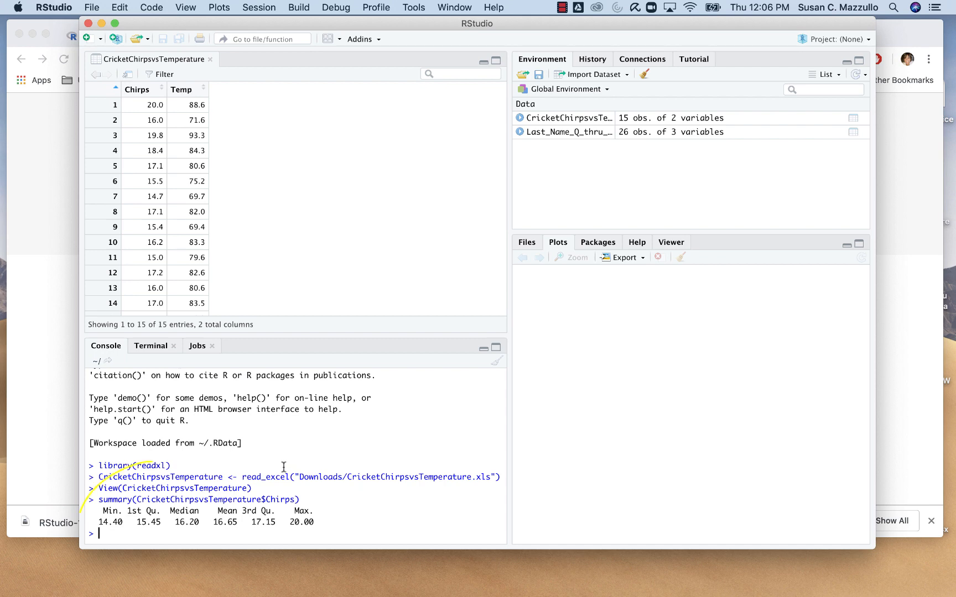
- Plot a horizontal blue boxplot of CricketChirpsvsTemperature$Temp with main = "Temperature", horizontal = TRUE, xlab = "Degrees Farenheit" and col = "blue"
{"action": "type", "text": "boxplot(CricketChirpsvsTemperature$Temp,         main = \"Temperature\",         horizontal = TRUE,         xlab = \"Degrees Farenheit\",         col = \"blue\")"}
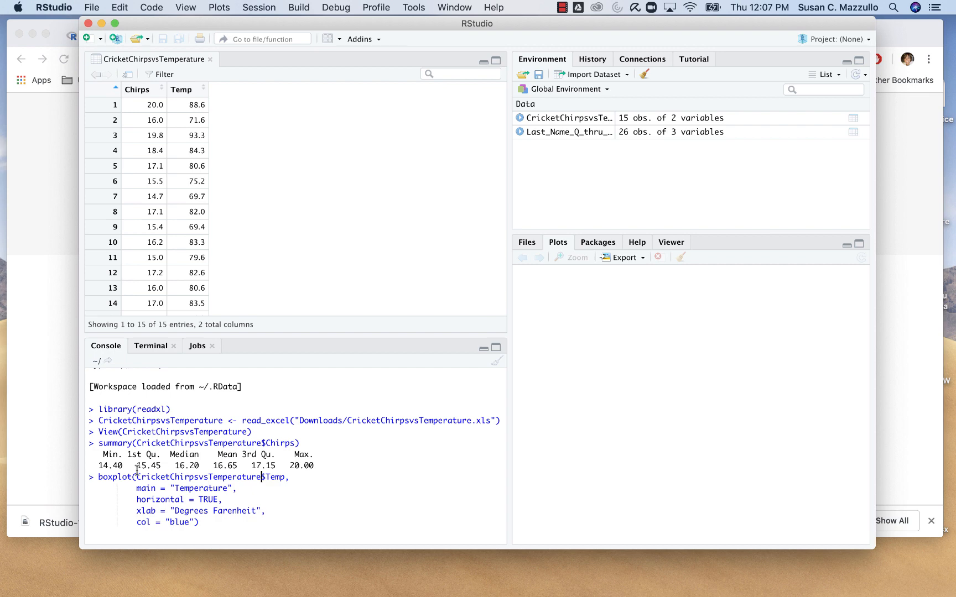
{"action": "left_click_drag", "start_coordinate": [137, 477], "coordinate": [258, 477]}
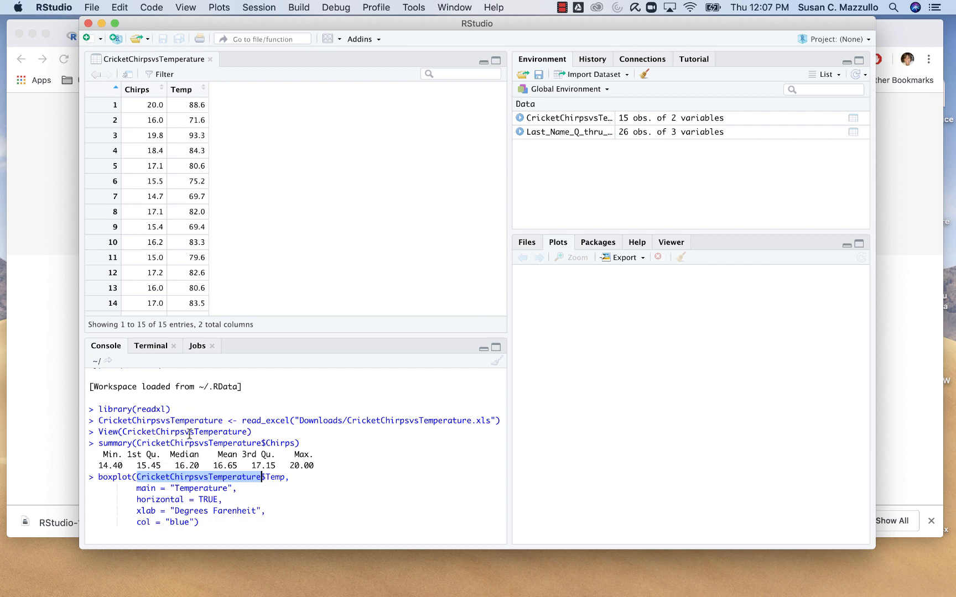
{"action": "left_click", "coordinate": [267, 477]}
{"action": "left_click_drag", "start_coordinate": [269, 478], "coordinate": [285, 478]}
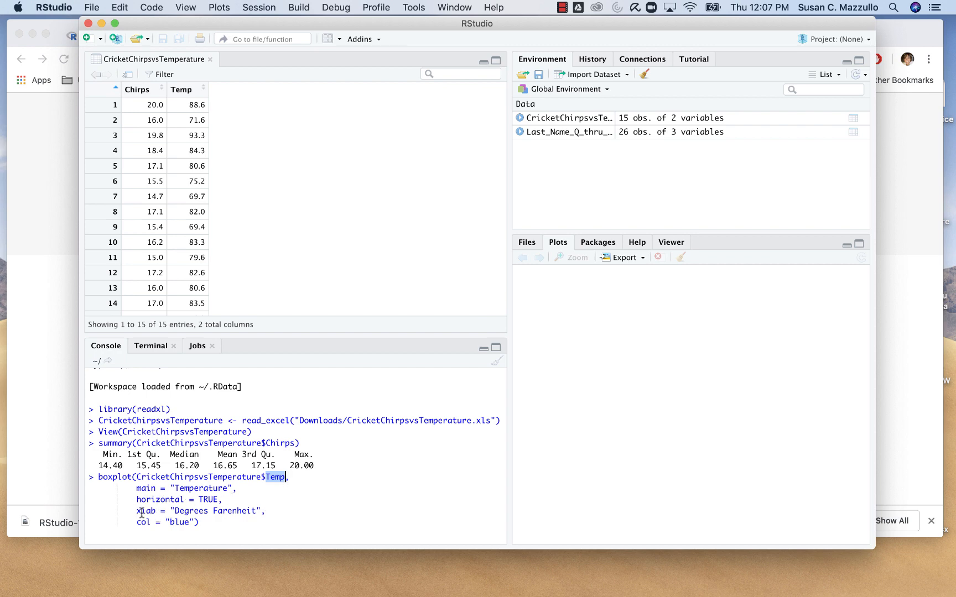
{"action": "left_click", "coordinate": [204, 526]}
{"action": "key", "text": "Return"}
{"action": "key", "text": "Return"}
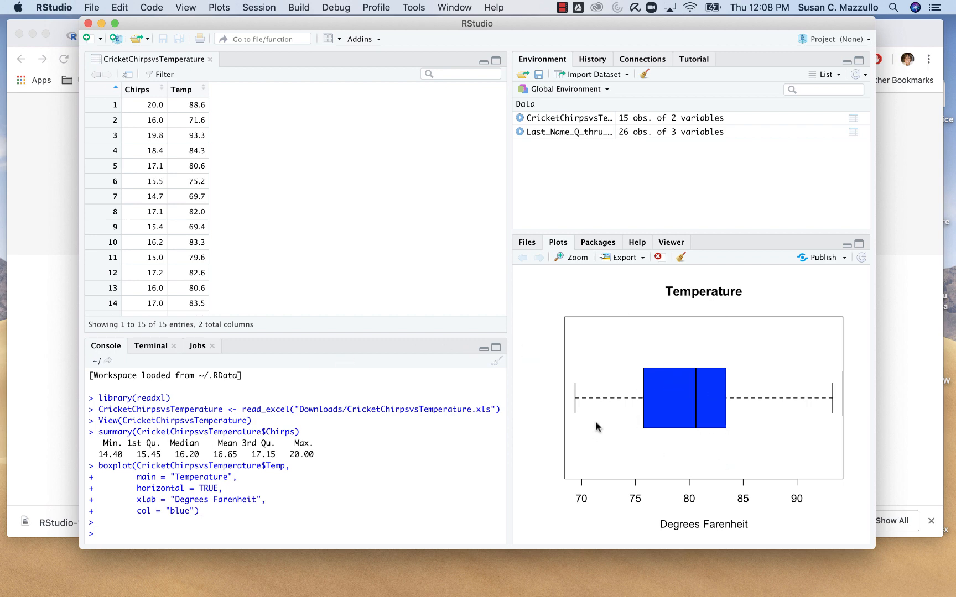
- Look at the export options available for the temperature boxplot, including copying it to the clipboard, and dismiss them
{"action": "left_click", "coordinate": [642, 258]}
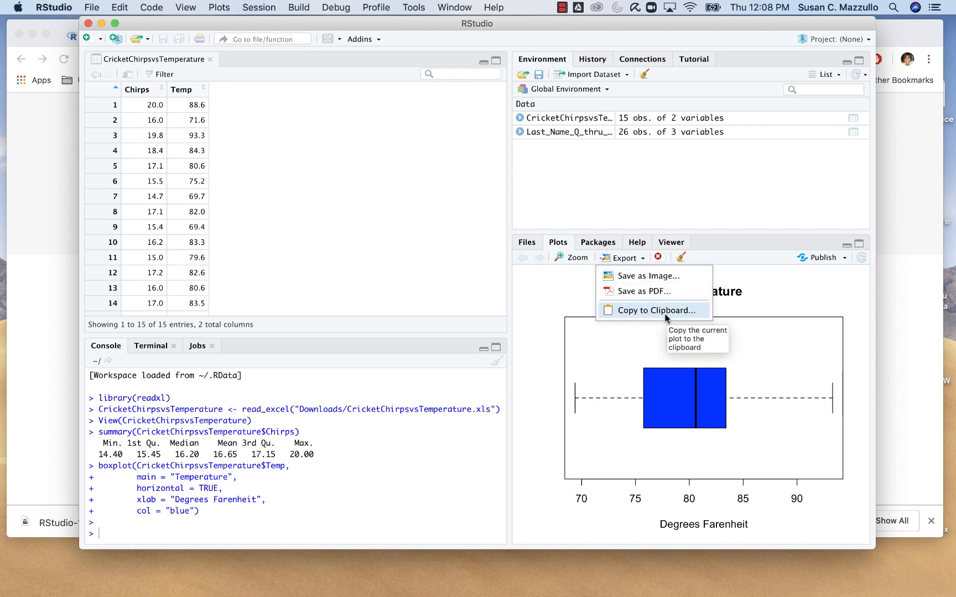
{"action": "left_click", "coordinate": [545, 350]}
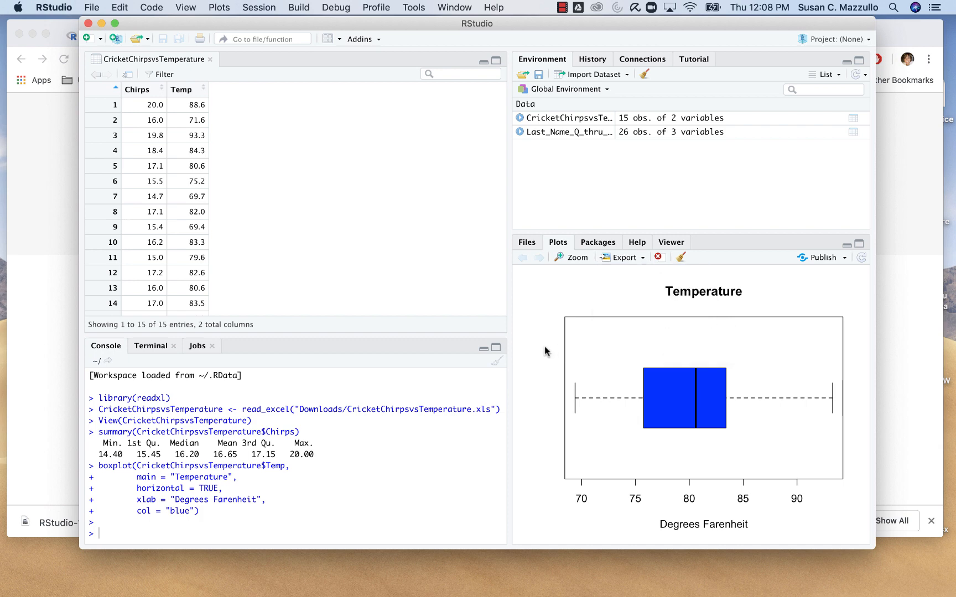